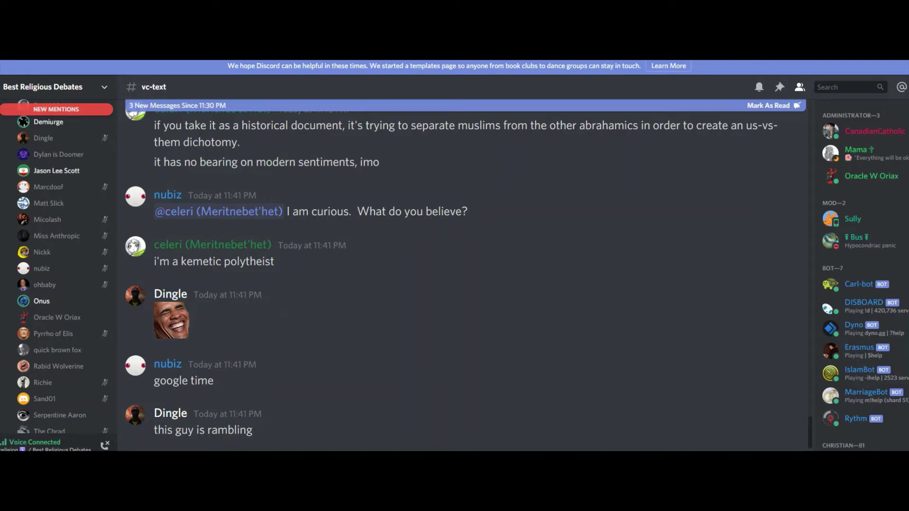
scroll(56, 319, "down", 2)
scroll(57, 327, "down", 2)
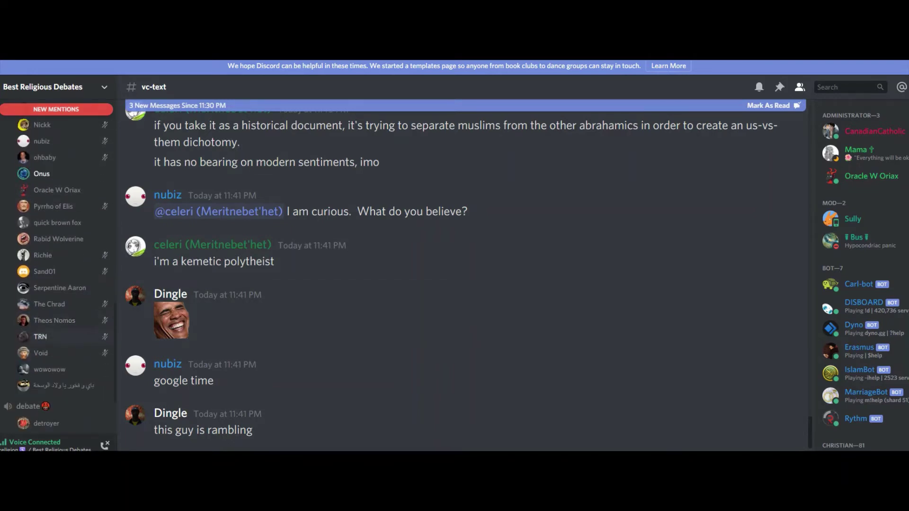
scroll(57, 334, "up", 3)
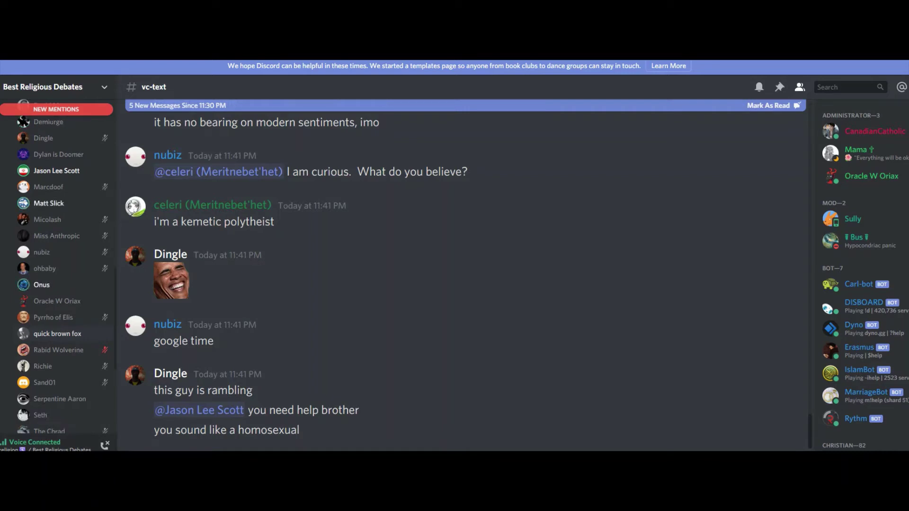
scroll(58, 270, "down", 2)
scroll(57, 270, "down", 2)
scroll(58, 270, "down", 1)
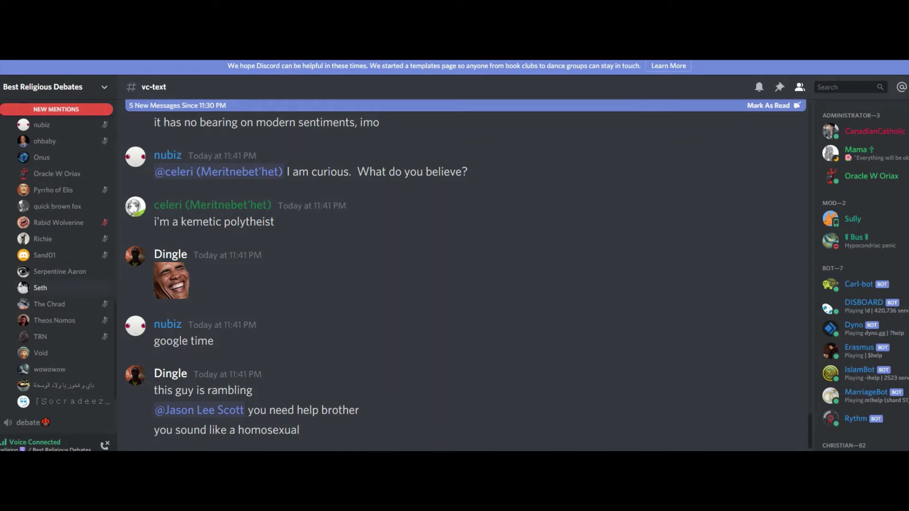
scroll(58, 270, "up", 2)
scroll(57, 270, "up", 2)
scroll(57, 270, "up", 2)
scroll(57, 270, "up", 2)
scroll(57, 270, "up", 2)
scroll(57, 270, "down", 2)
scroll(57, 270, "down", 1)
scroll(57, 271, "down", 3)
scroll(57, 271, "down", 2)
scroll(57, 270, "down", 2)
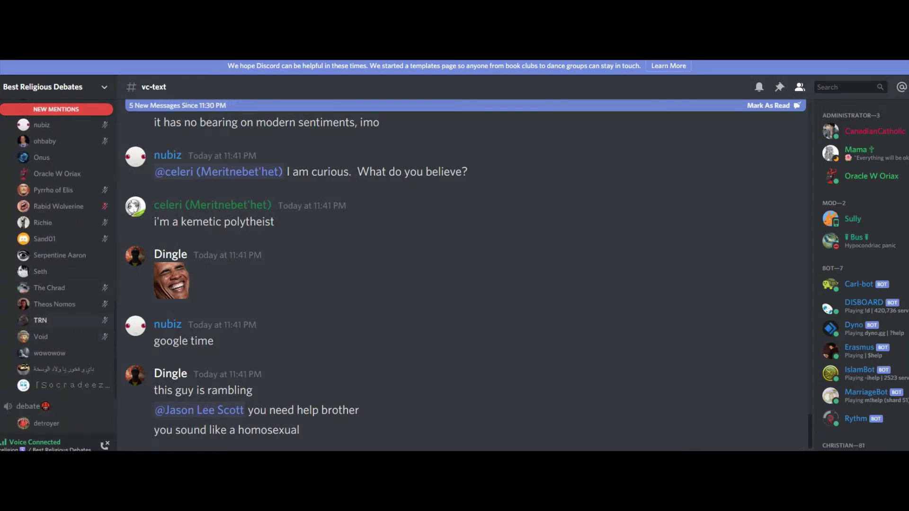
scroll(57, 320, "up", 1)
Check the profile cards of voice members Void and TRN, including TRN's actions menu.
left_click(54, 367)
left_click(40, 400)
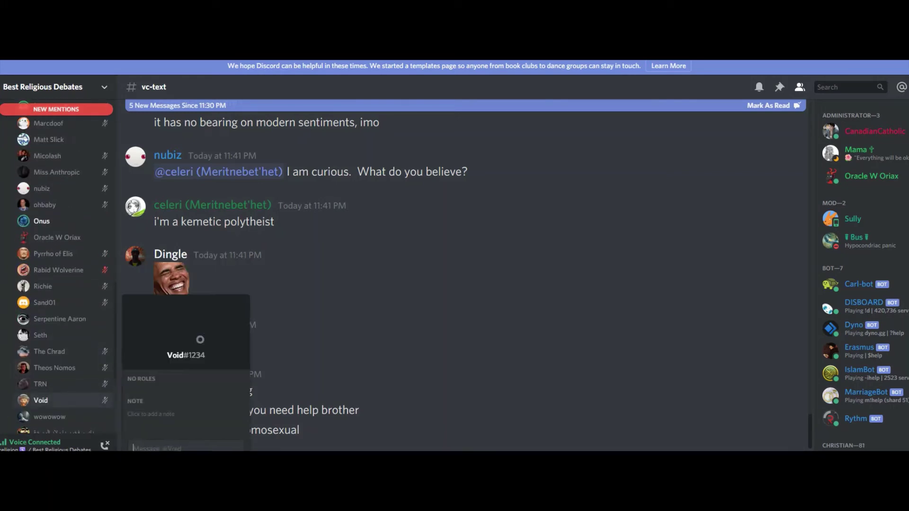
left_click(41, 384)
scroll(57, 319, "down", 2)
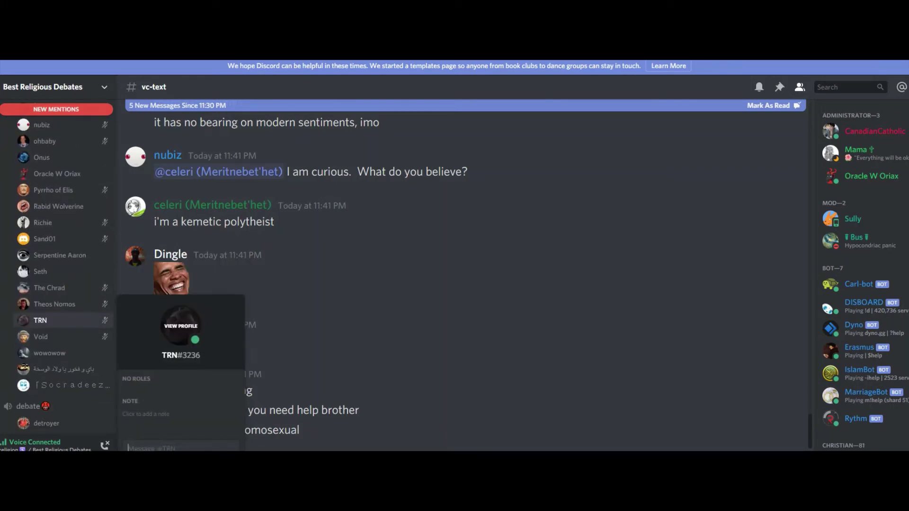
right_click(65, 321)
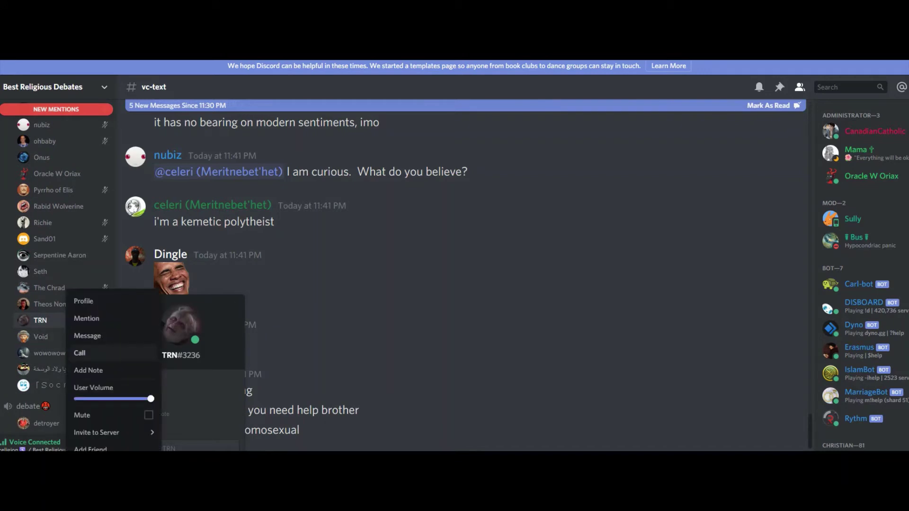
key("Escape")
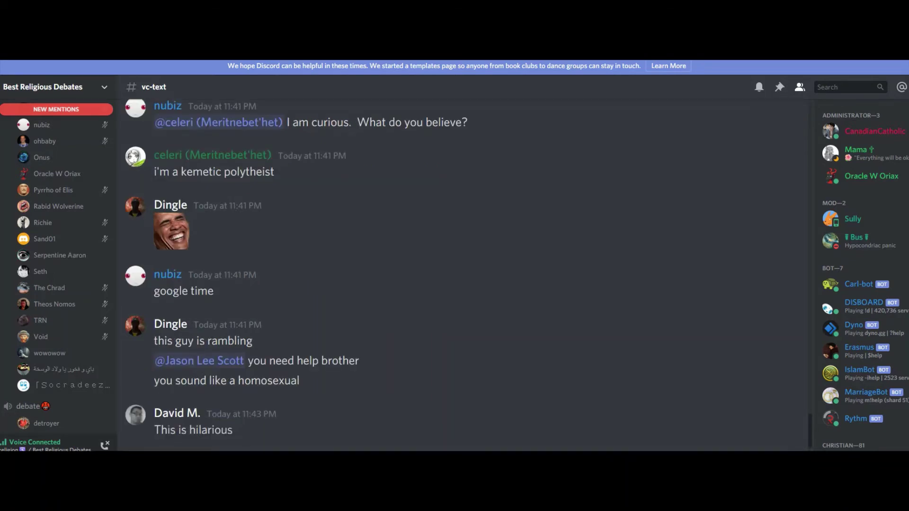
scroll(57, 270, "up", 2)
scroll(56, 270, "up", 2)
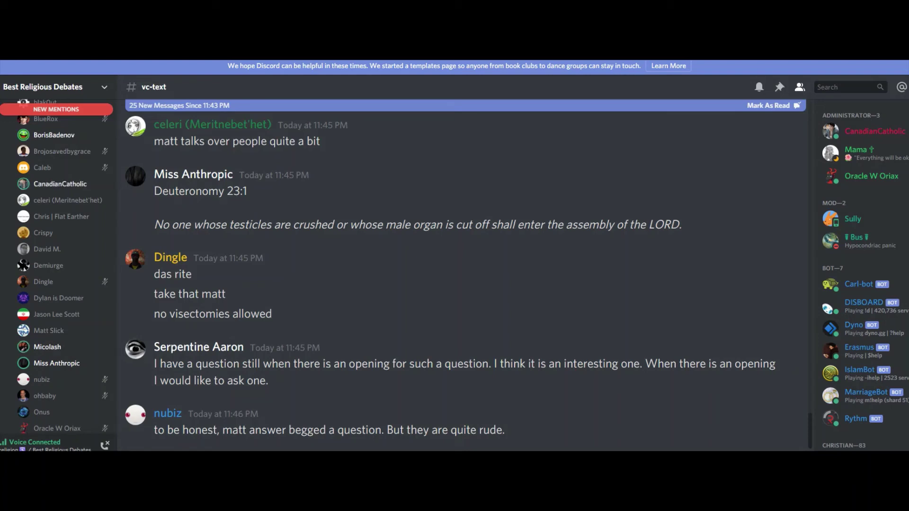
type("@nubiz")
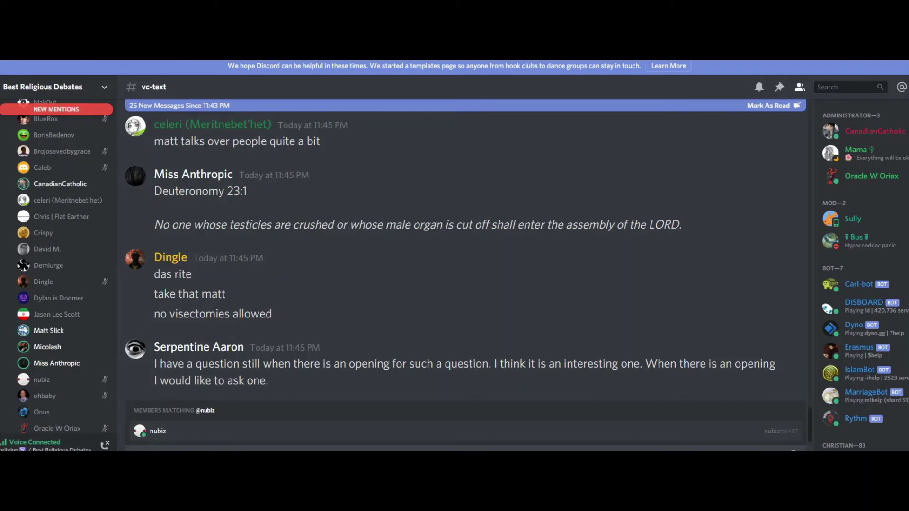
key("Tab")
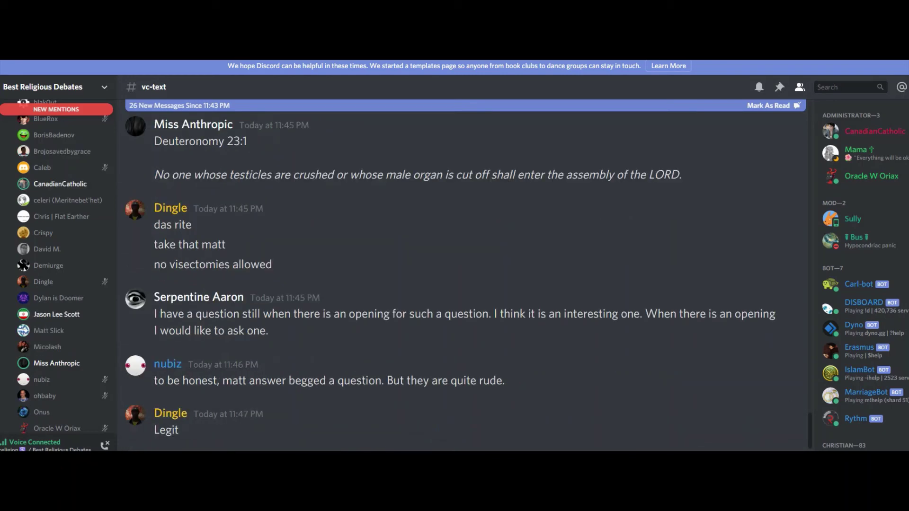
key("ctrl+shift+u")
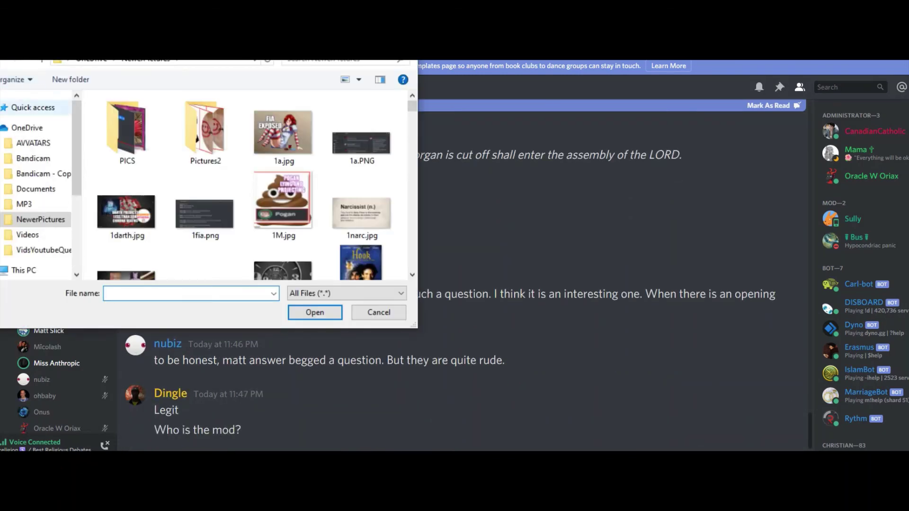
Browse the Pictures folder via Quick access, then cancel without attaching any image.
left_click(31, 108)
scroll(249, 192, "down", 2)
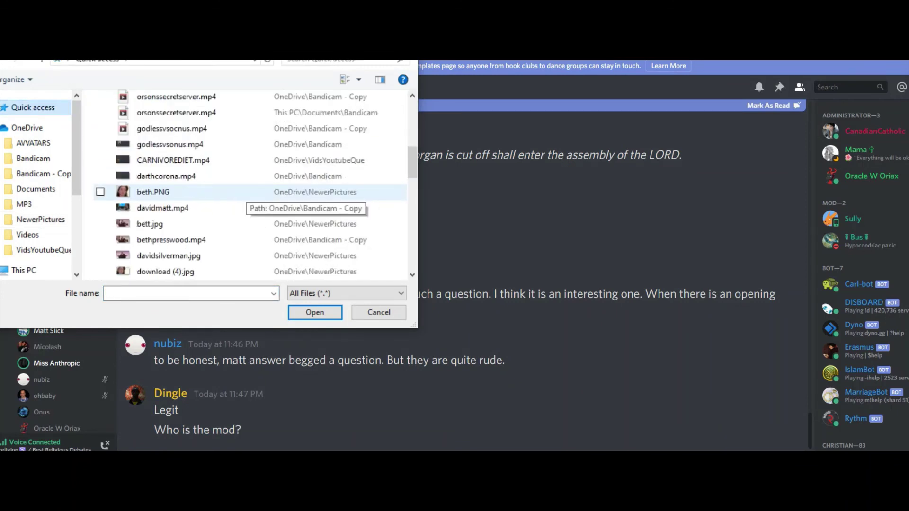
scroll(248, 192, "down", 1)
scroll(249, 192, "down", 1)
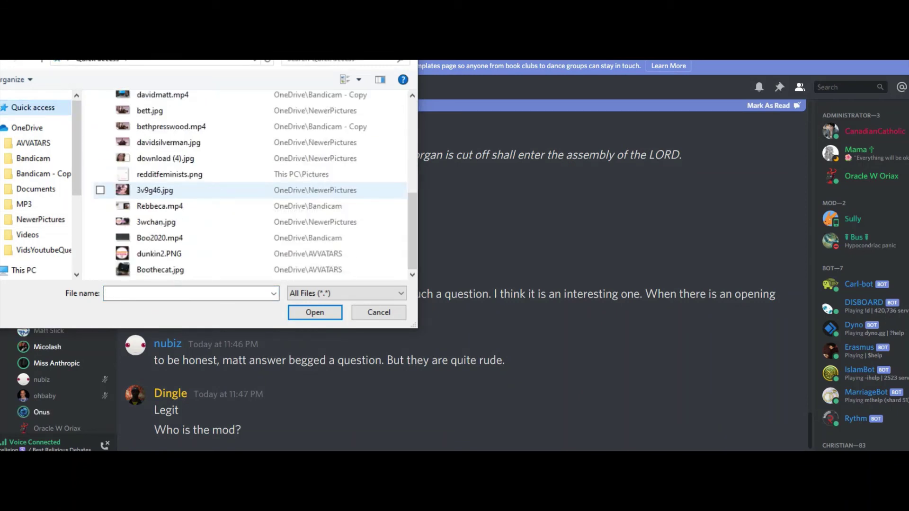
scroll(248, 189, "up", 1)
scroll(249, 190, "up", 5)
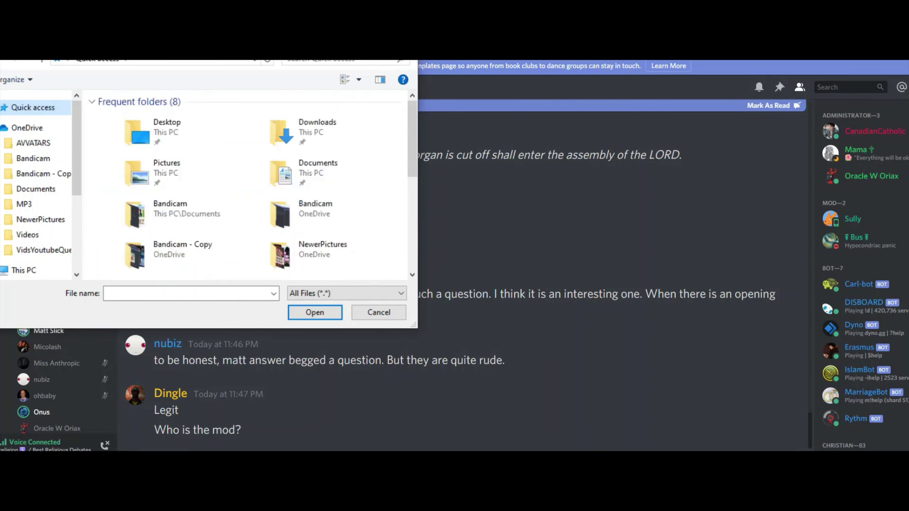
double_click(167, 170)
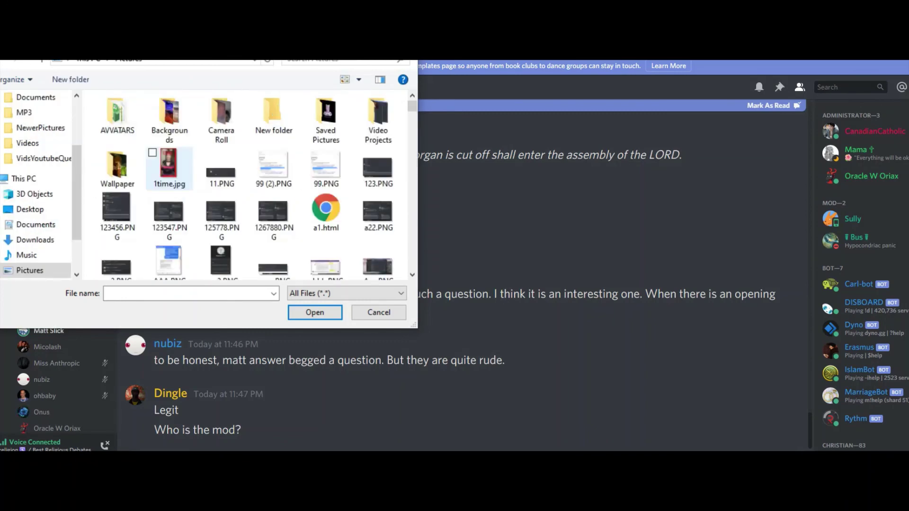
scroll(168, 166, "down", 3)
scroll(169, 167, "down", 3)
scroll(29, 208, "down", 1)
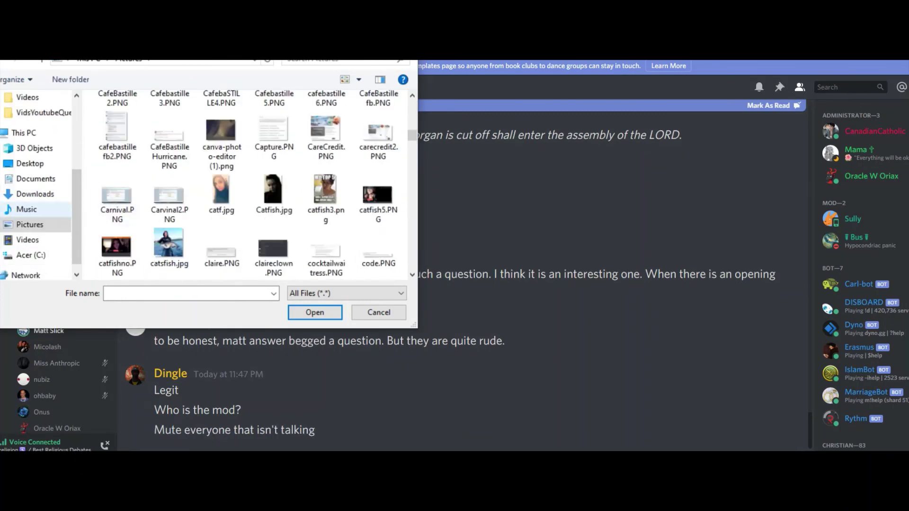
key("Escape")
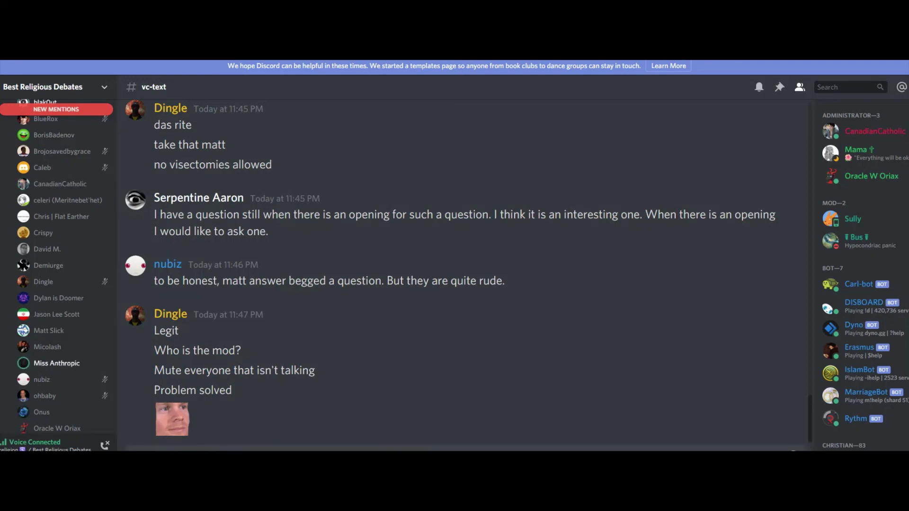
type("#")
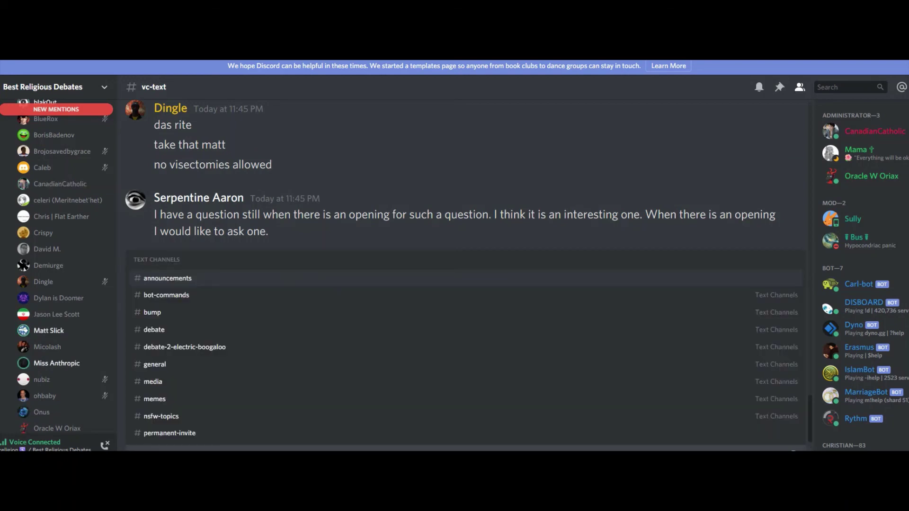
key("BackSpace")
type("@mico")
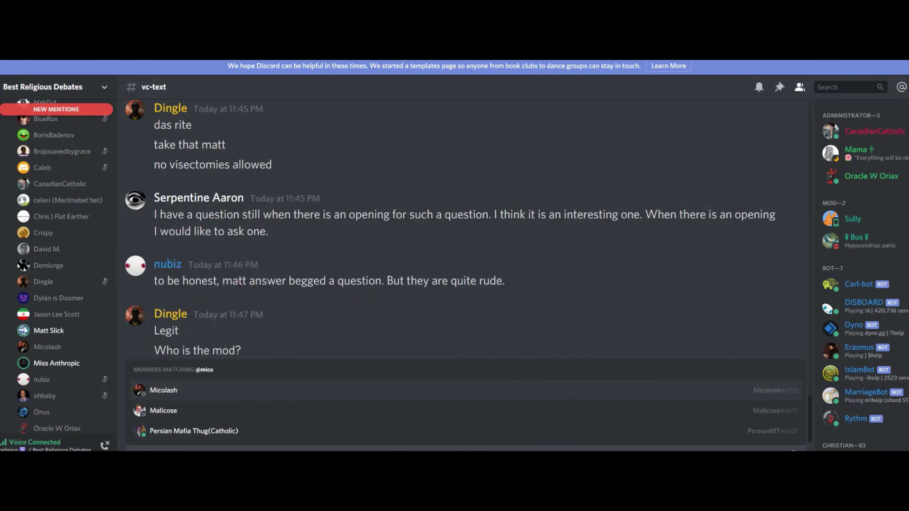
key("Return")
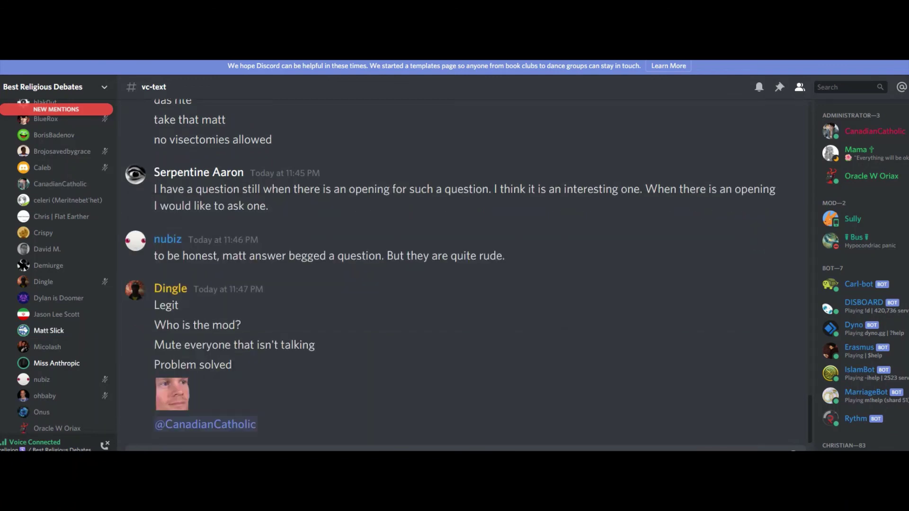
key("Return")
scroll(56, 270, "up", 2)
scroll(56, 270, "down", 3)
scroll(57, 269, "down", 2)
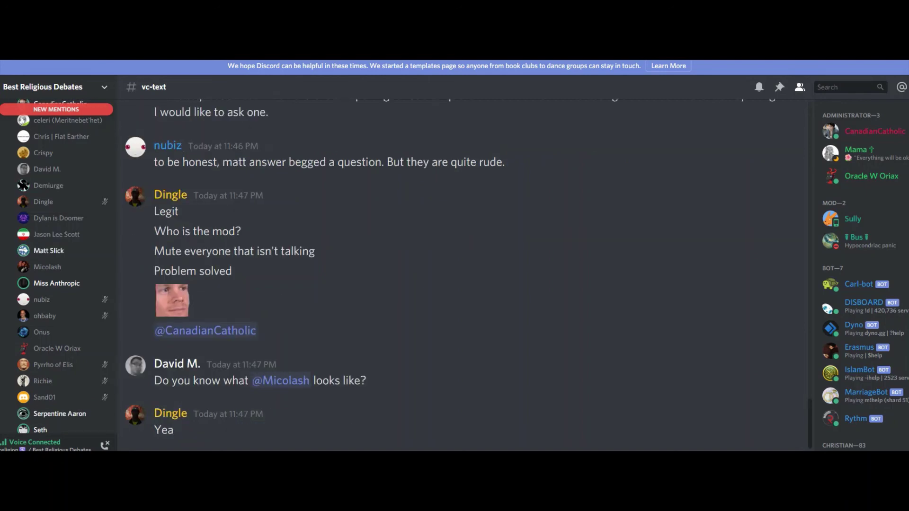
key("alt+Tab")
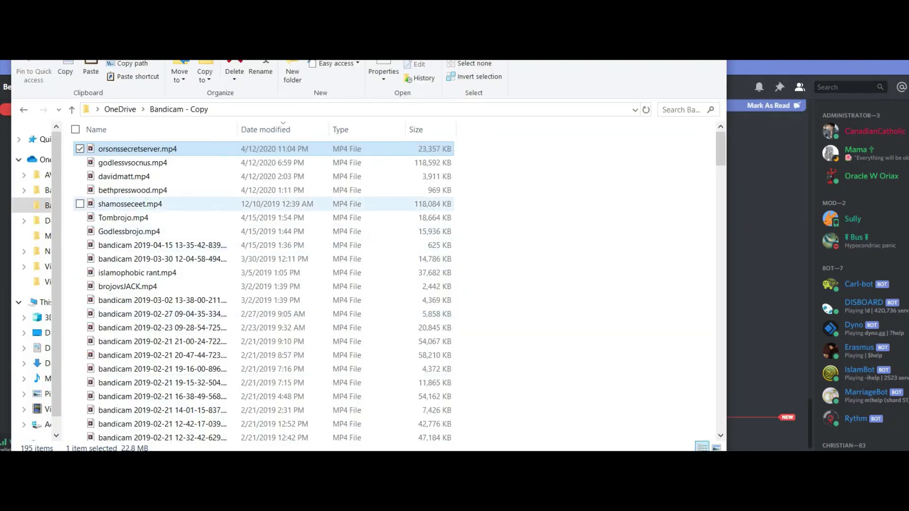
left_click(47, 236)
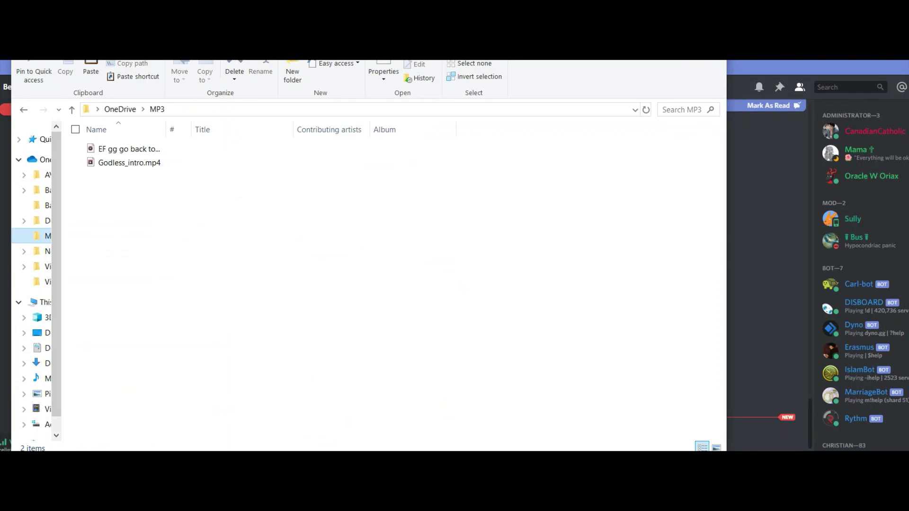
left_click(48, 251)
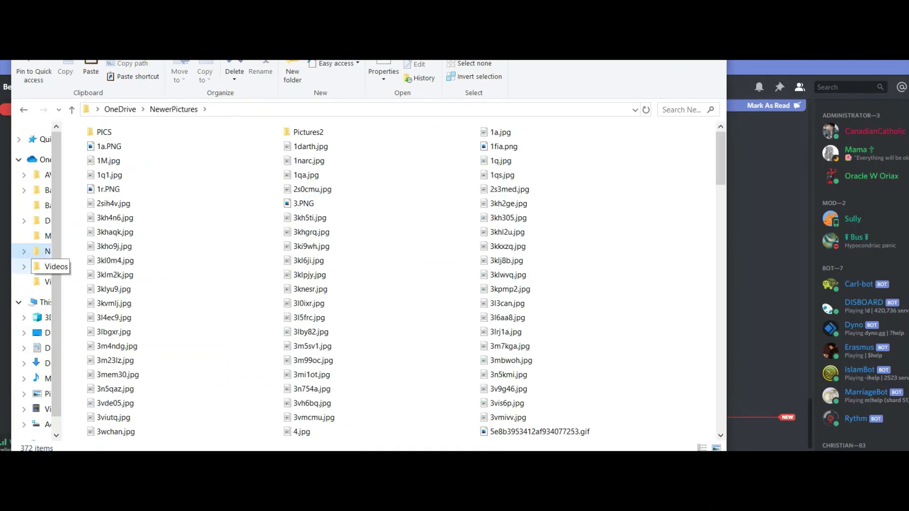
left_click(46, 266)
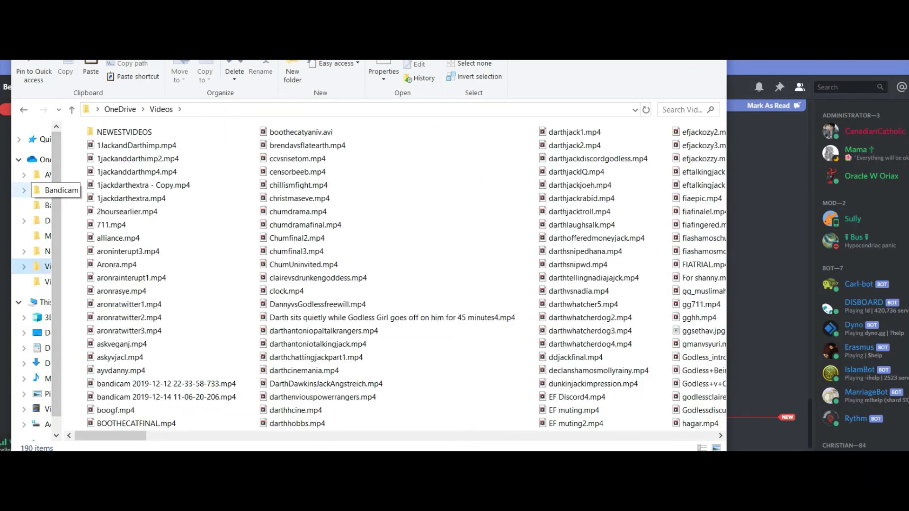
left_click(46, 190)
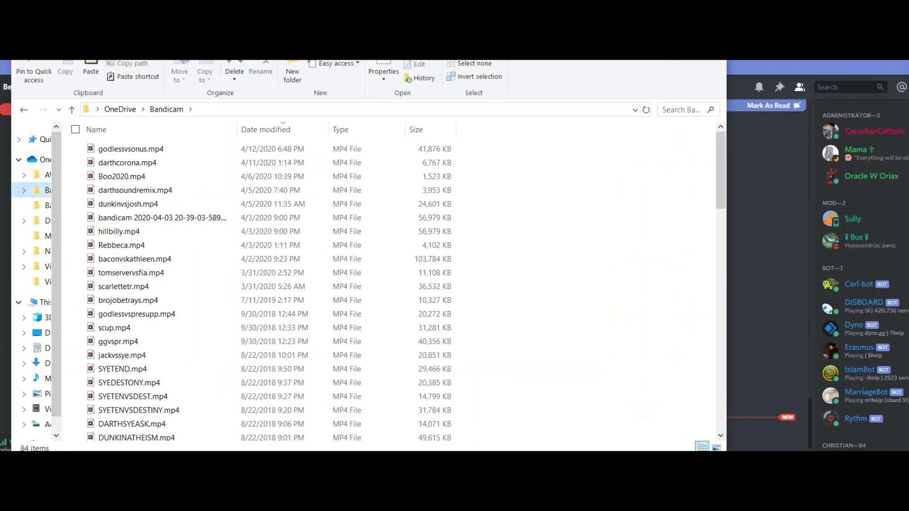
key("alt+Tab")
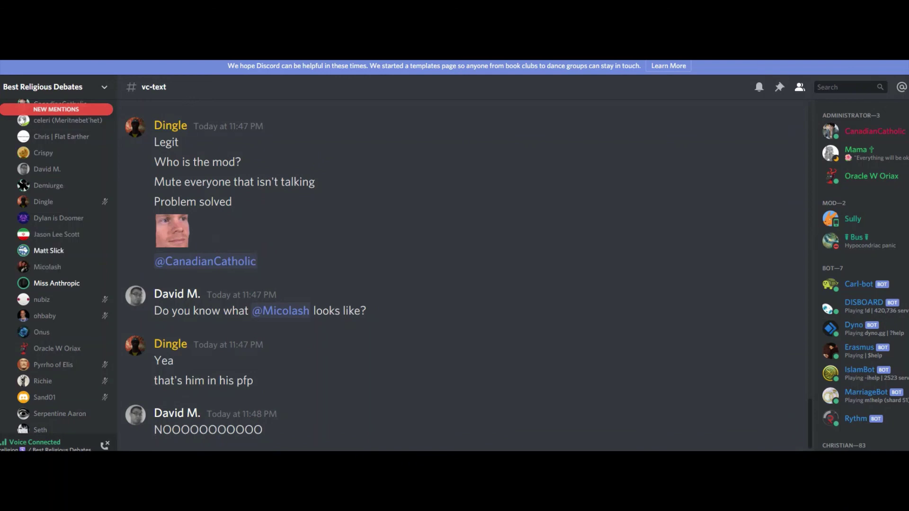
left_click(47, 266)
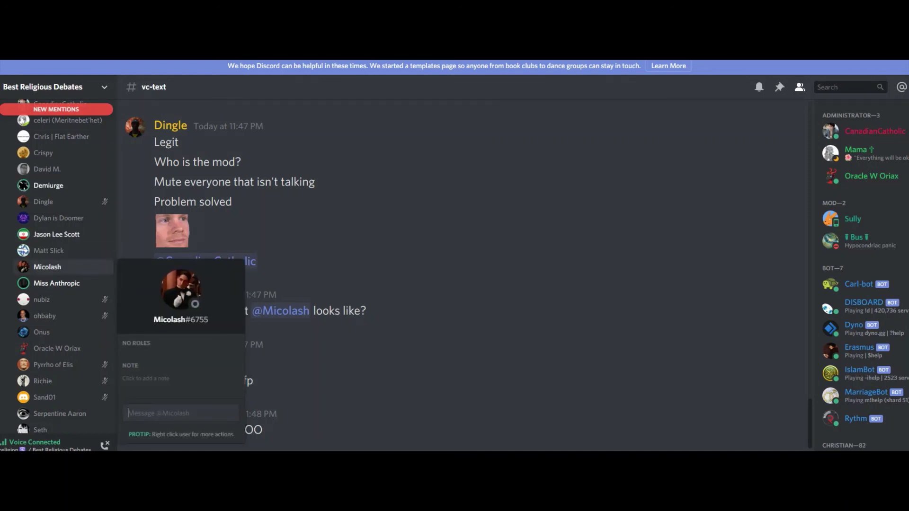
key("Escape")
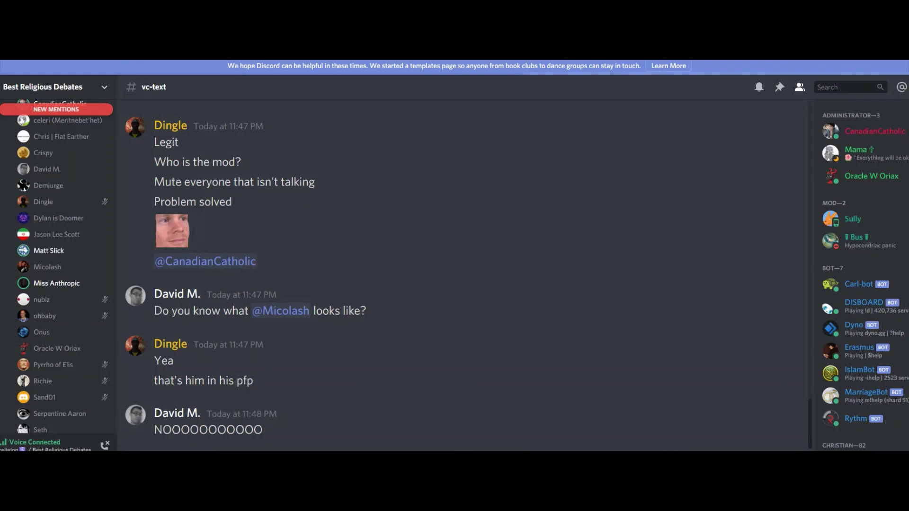